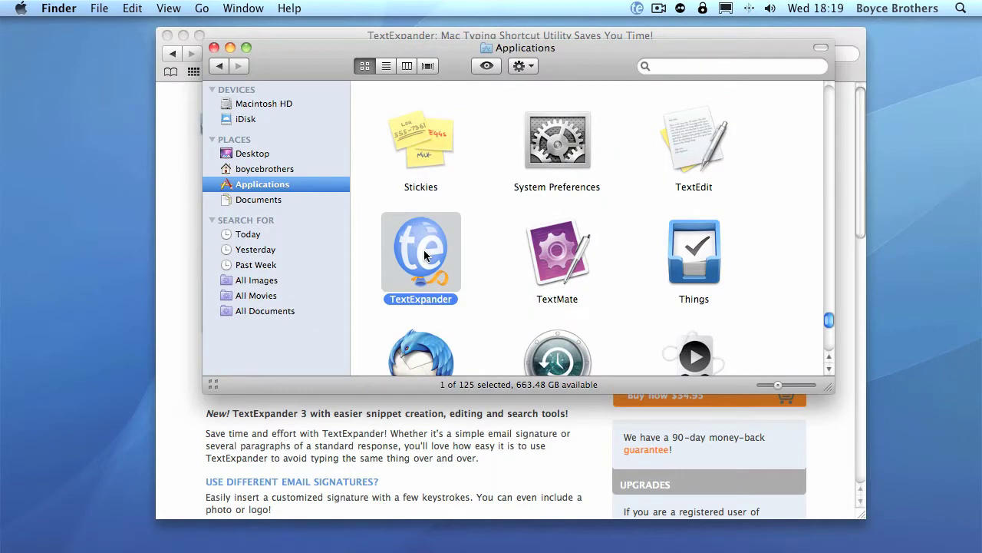
- Launch TextExpander to view its snippet list beside a blank Untitled TextEdit document
double_click(431, 256)
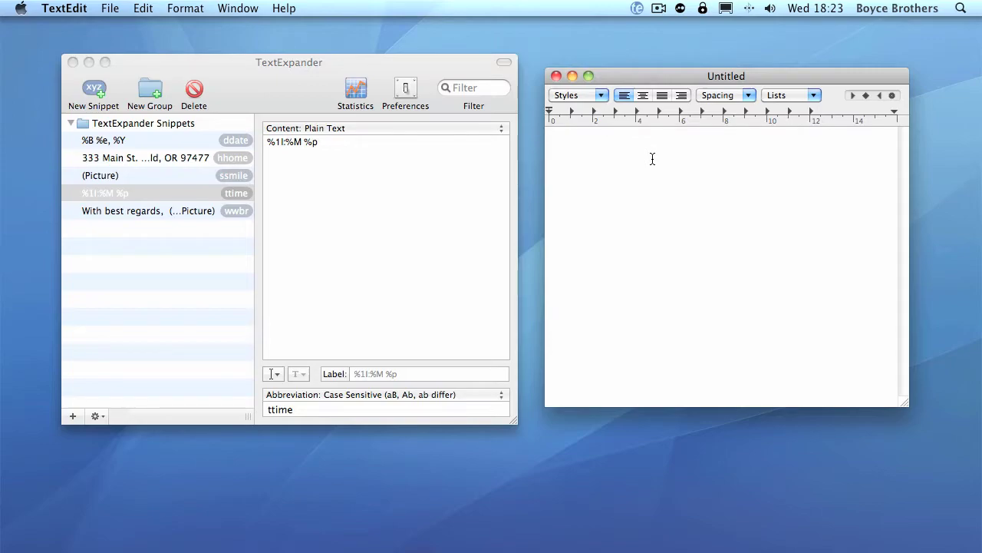
- Expand ddate, hhome, ssmile, ttime and wwbr on separate lines in TextEdit
type("dda")
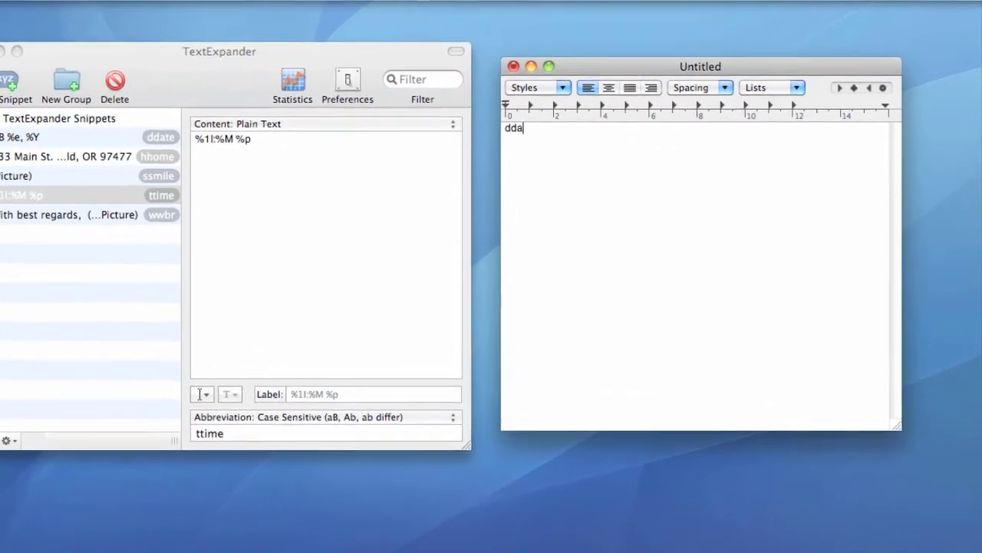
type("te")
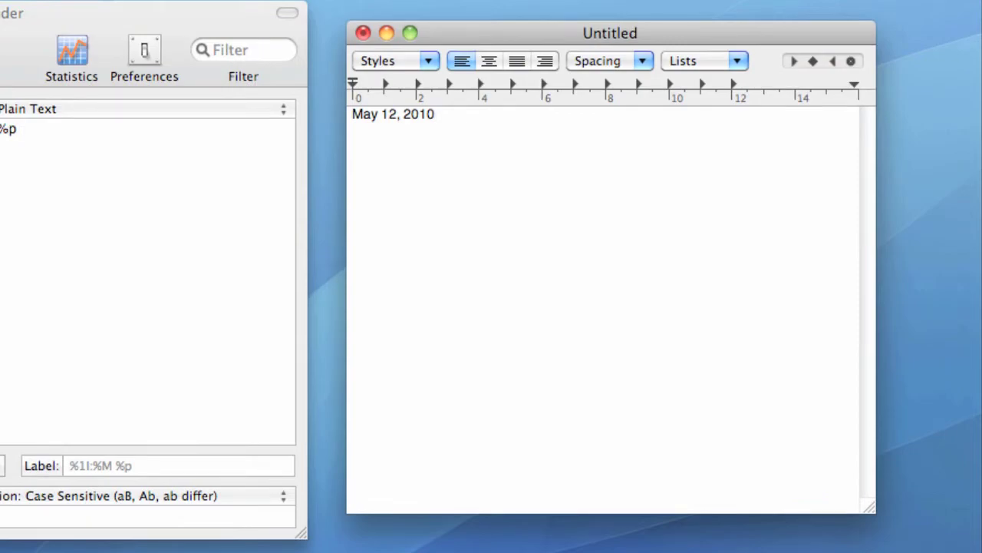
type(" hhome")
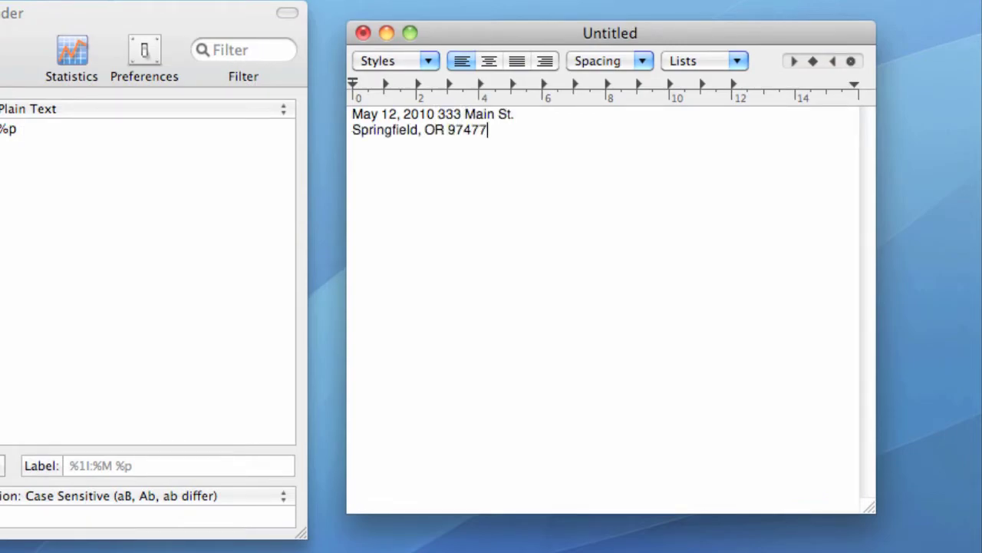
key("Return")
type("ssmile")
key("Return")
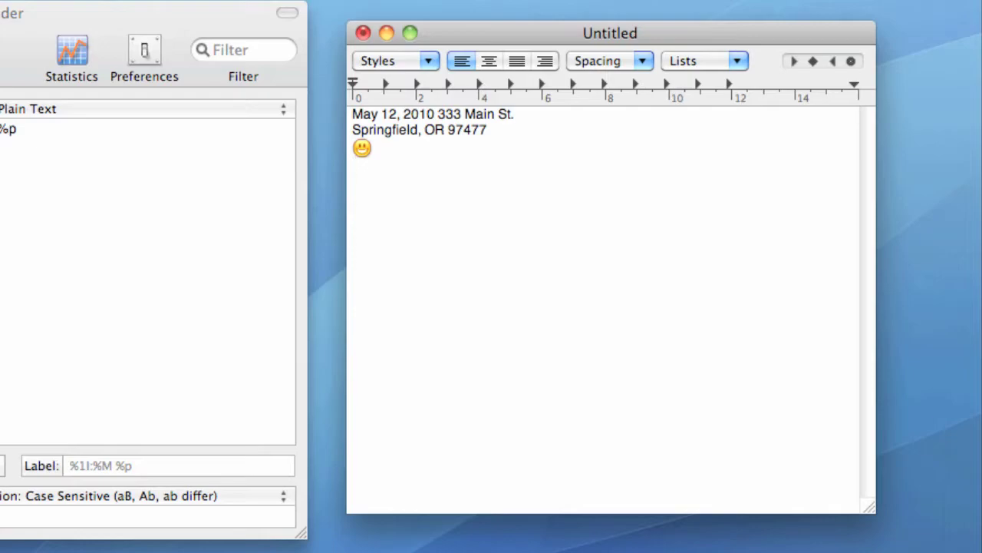
type("ttime")
key("Return")
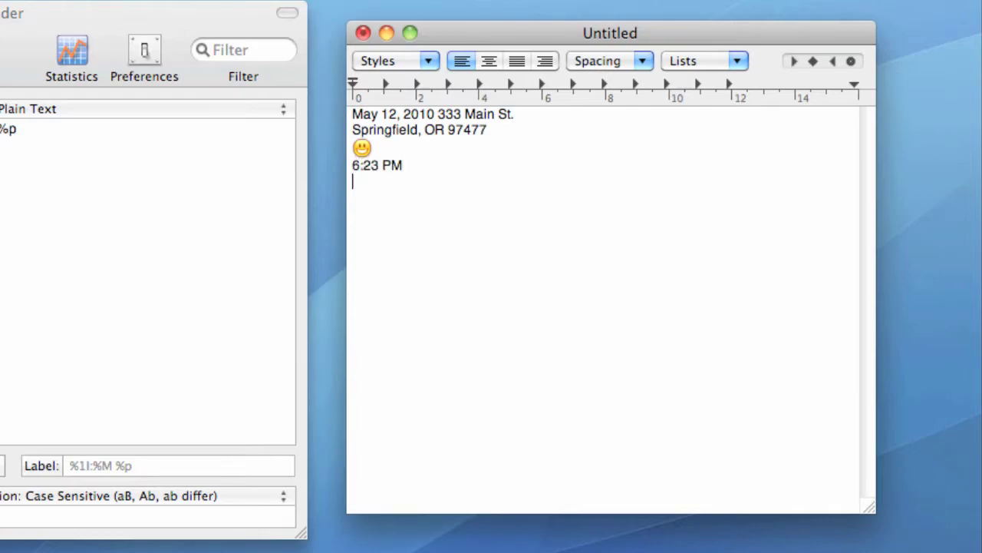
type("wwbr")
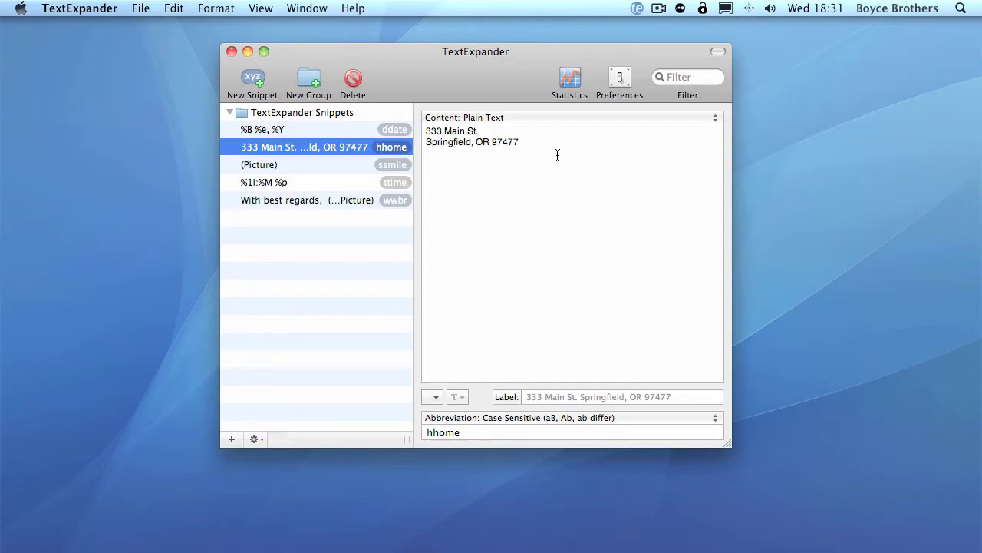
- Replace hhome's old address with the lines The Old Hall, Gainsbourgh, The Land
left_click_drag(531, 143, 426, 128)
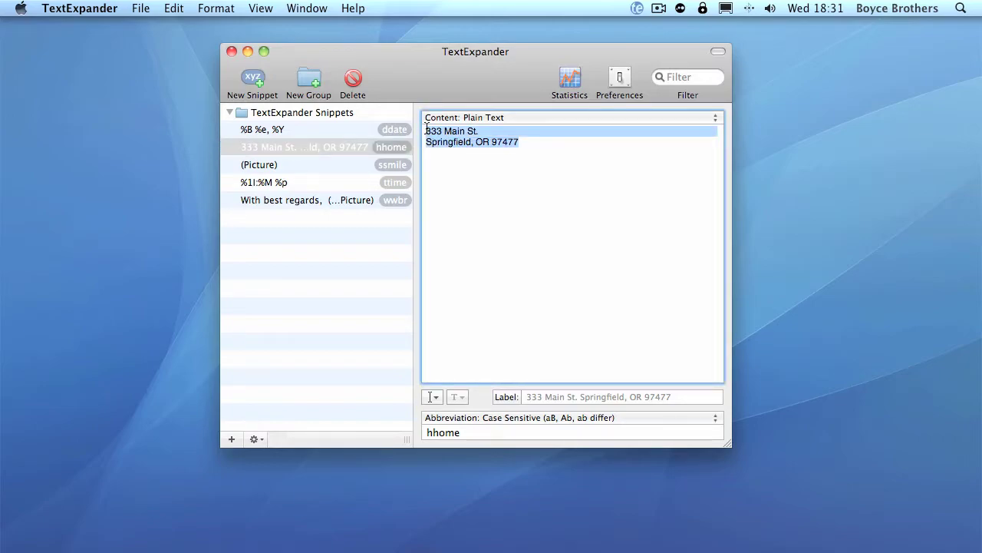
key("BackSpace")
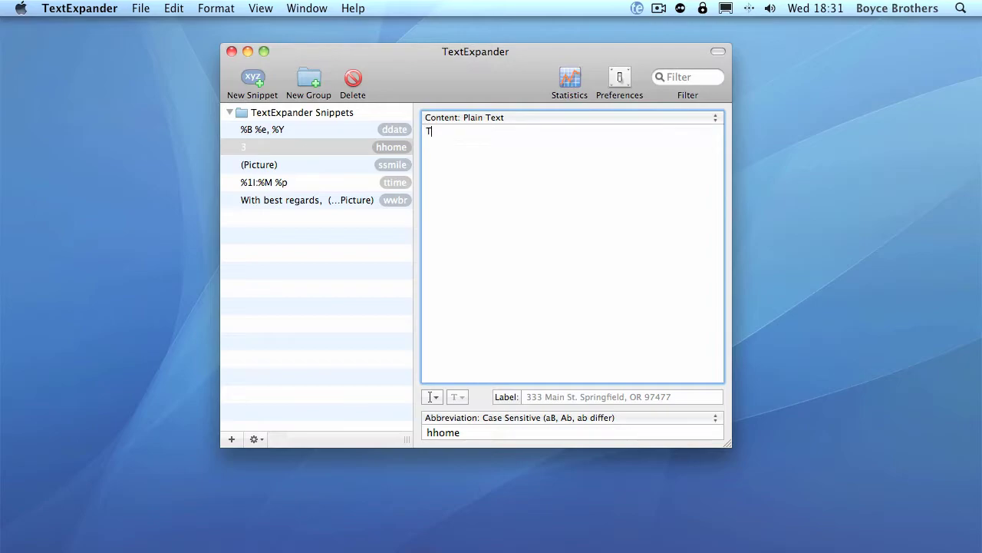
type("The Old Hall Gainsbourgh The Land")
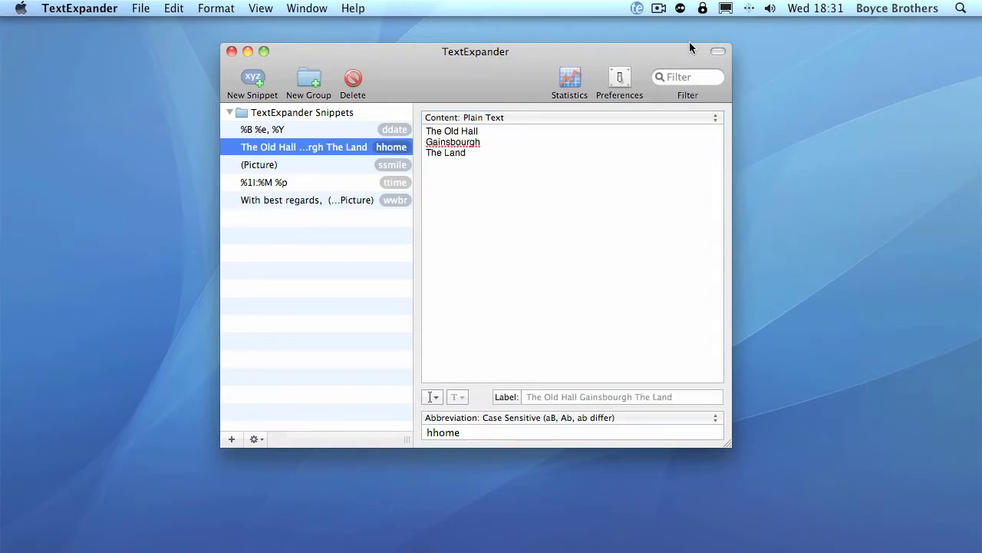
- Test hhome in a new TextEdit document, then hide TextEdit
key("super+Tab")
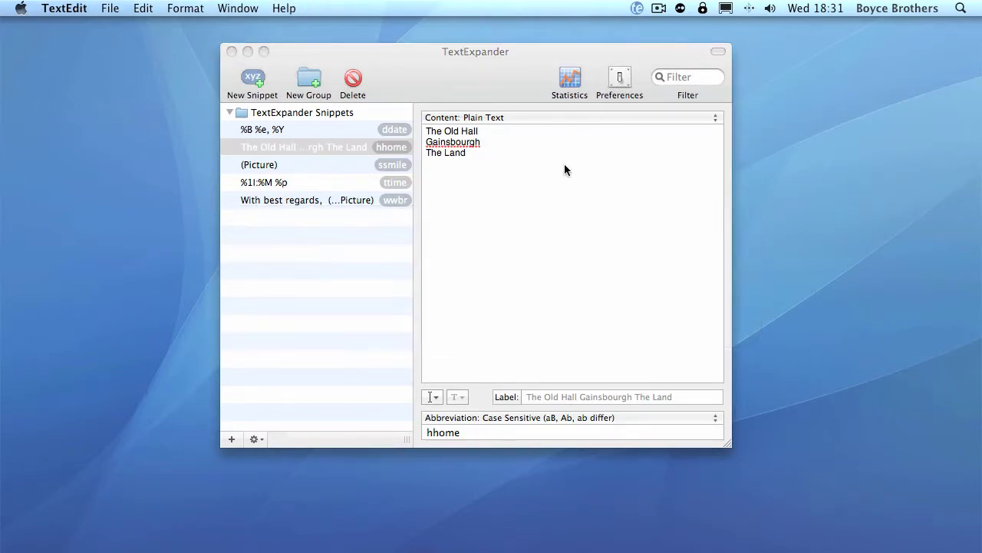
key("super+n")
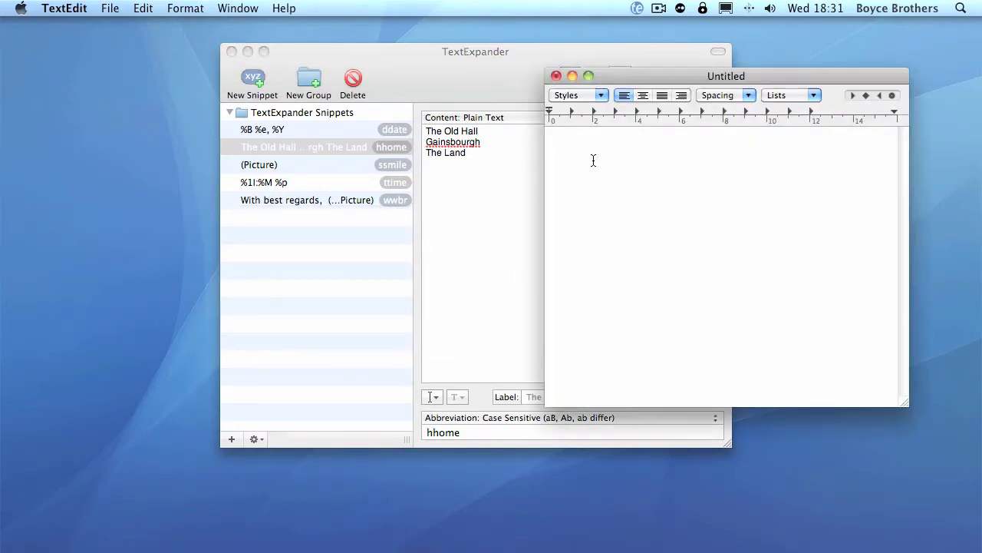
type("hhom")
type("e")
key("super+h")
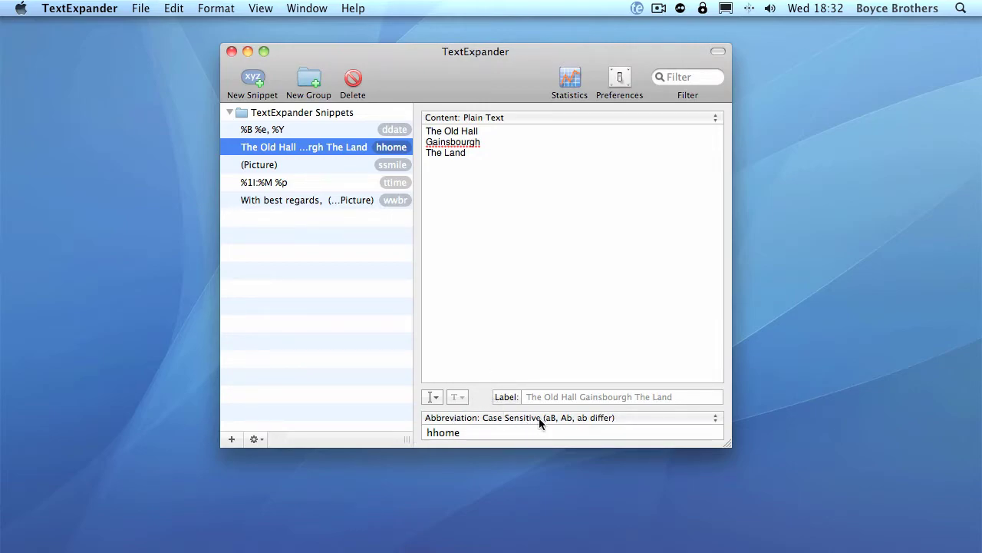
- Change the address snippet's abbreviation from hhome to wwork, keeping case-sensitive matching
left_click(436, 418)
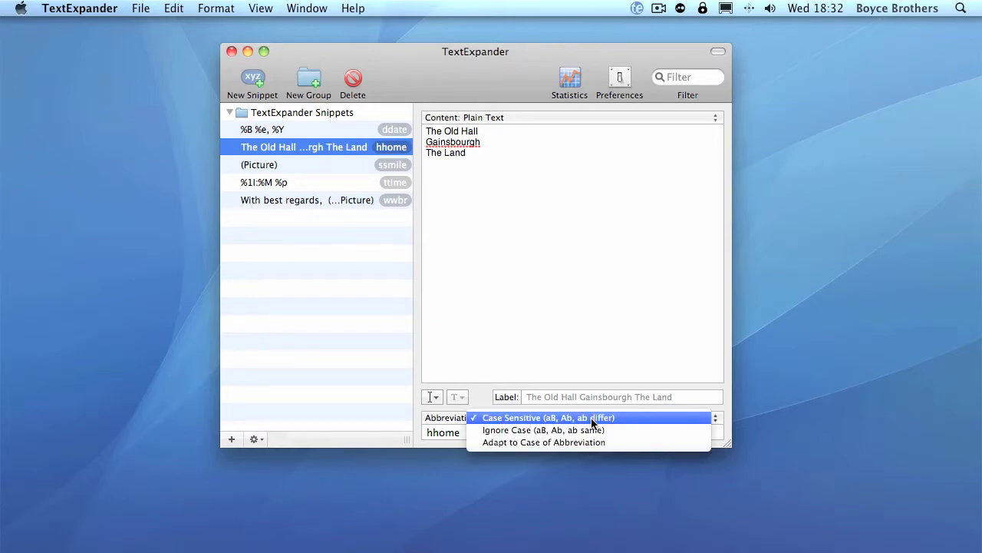
left_click(453, 427)
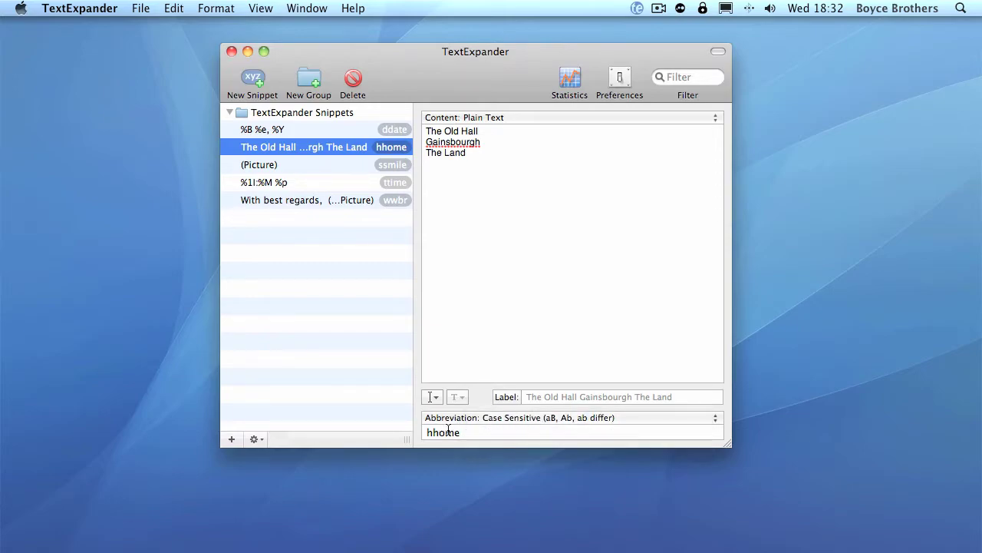
left_click(521, 419)
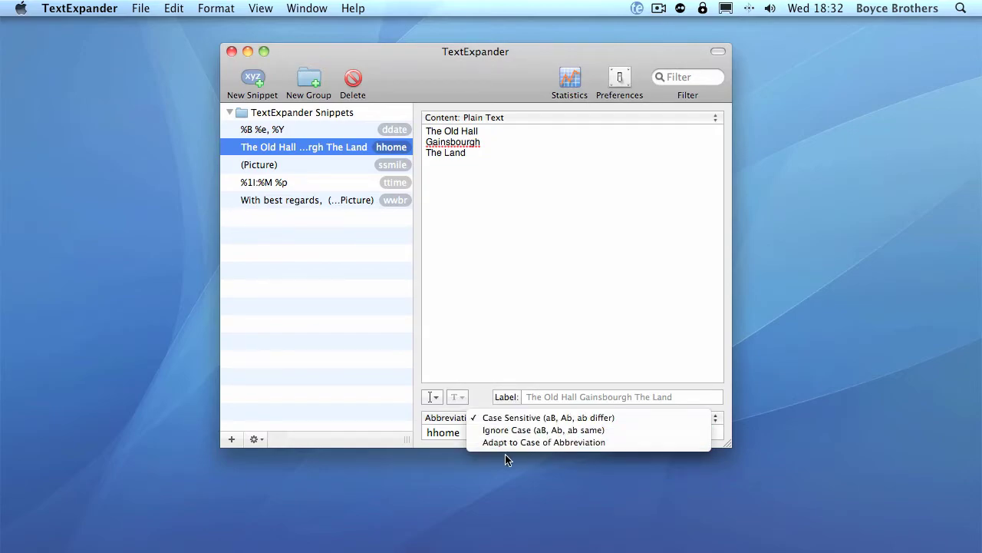
left_click(540, 418)
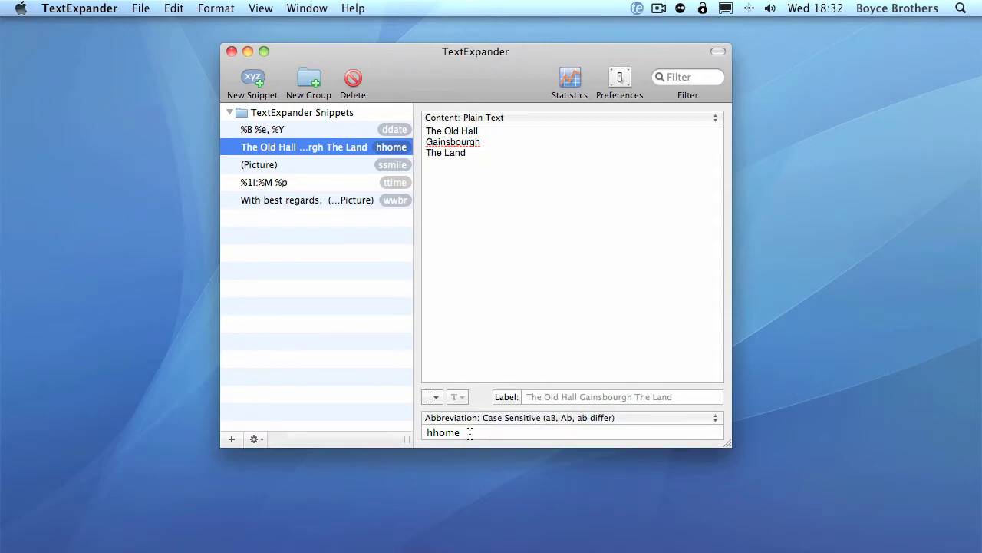
double_click(423, 429)
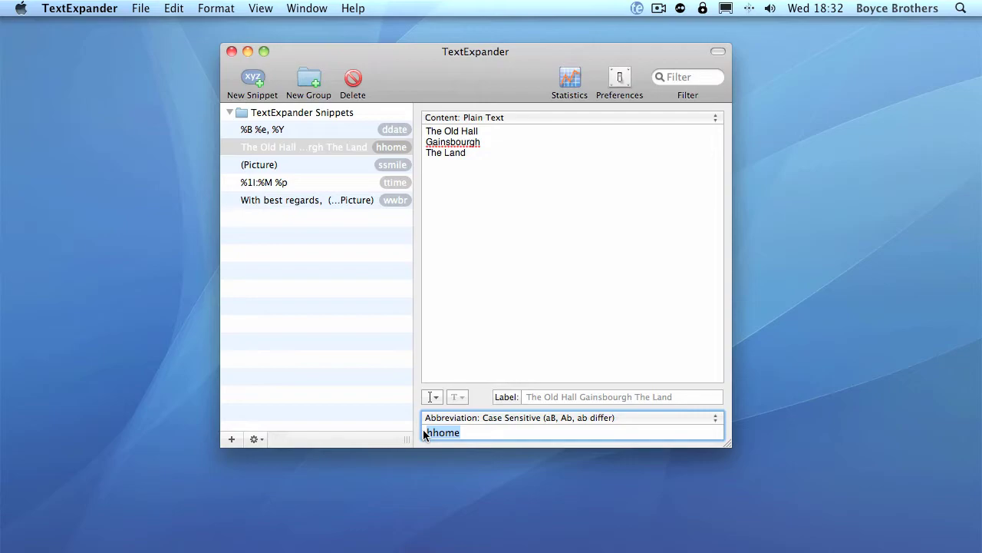
type("wwork")
- Test wwork in a new TextEdit document, then delete the expanded address
key("super+Tab")
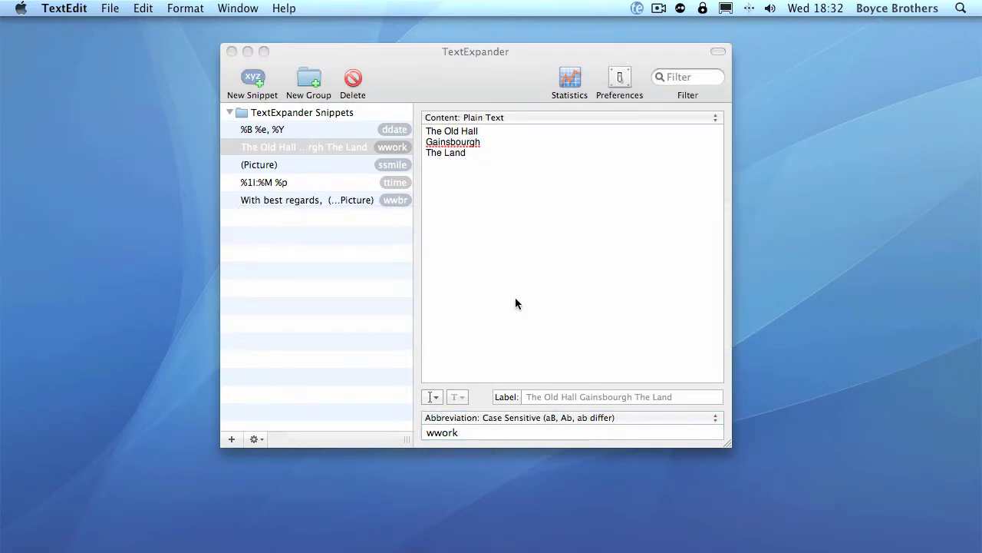
key("super+n")
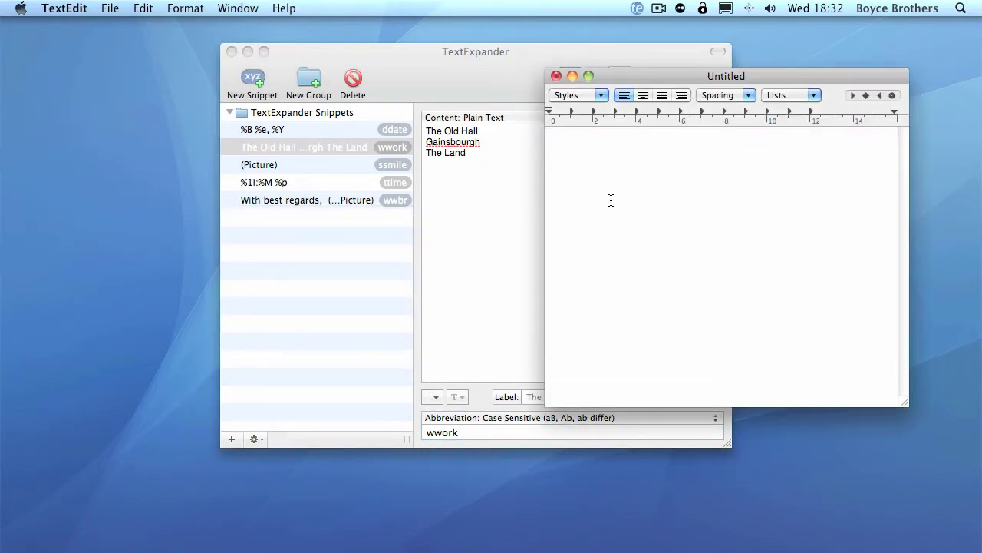
key("Return")
type("wwork")
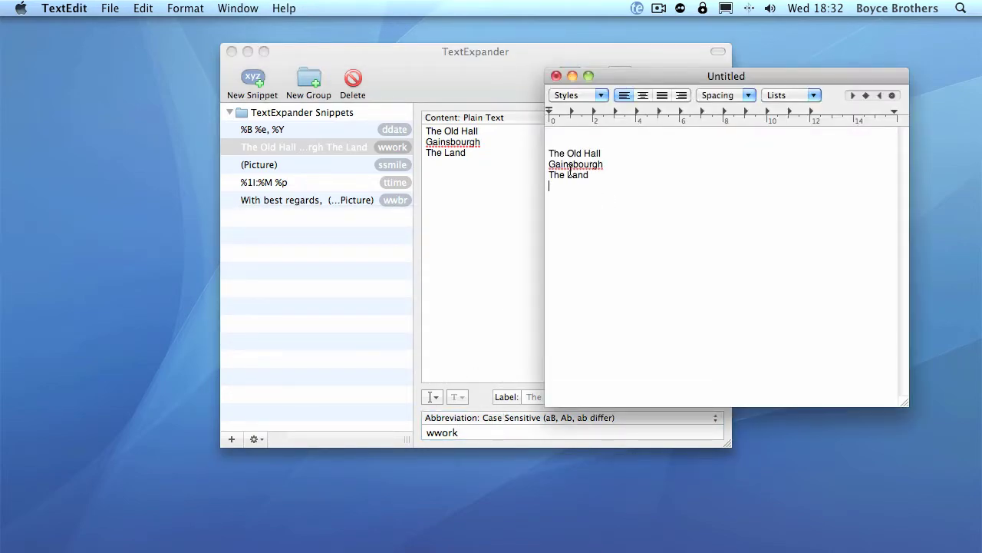
left_click_drag(599, 185, 538, 152)
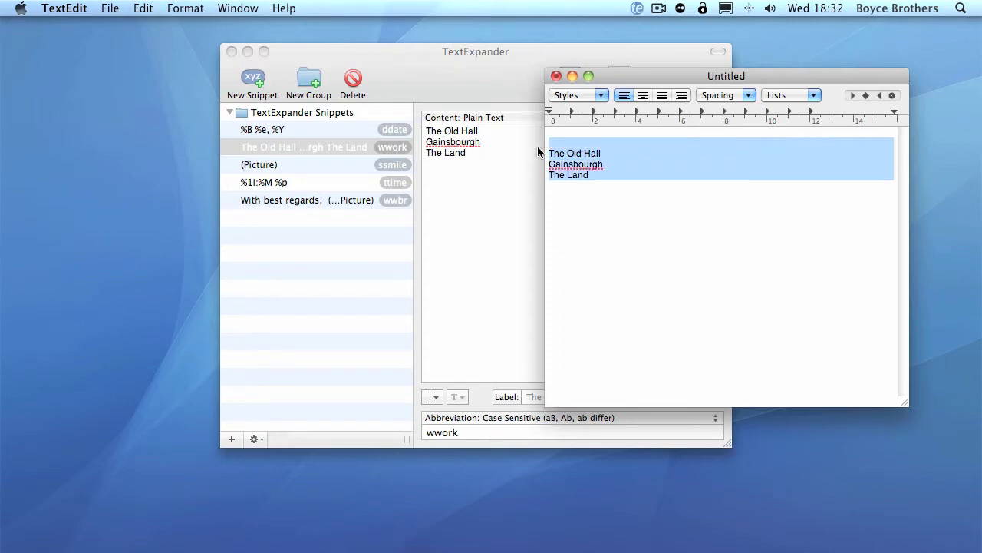
key("BackSpace")
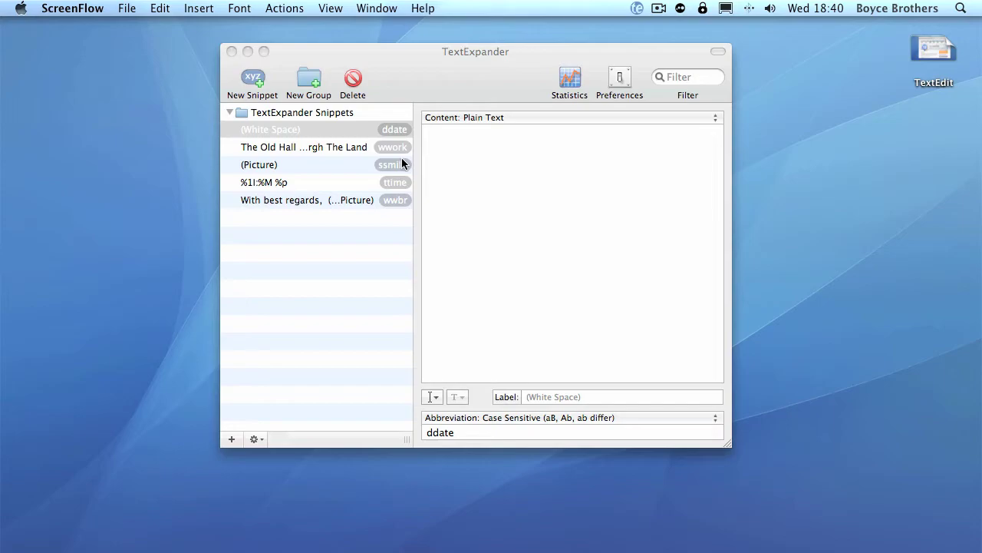
- Build ddate's content from the weekday and month date codes, each followed by a slash
left_click(448, 142)
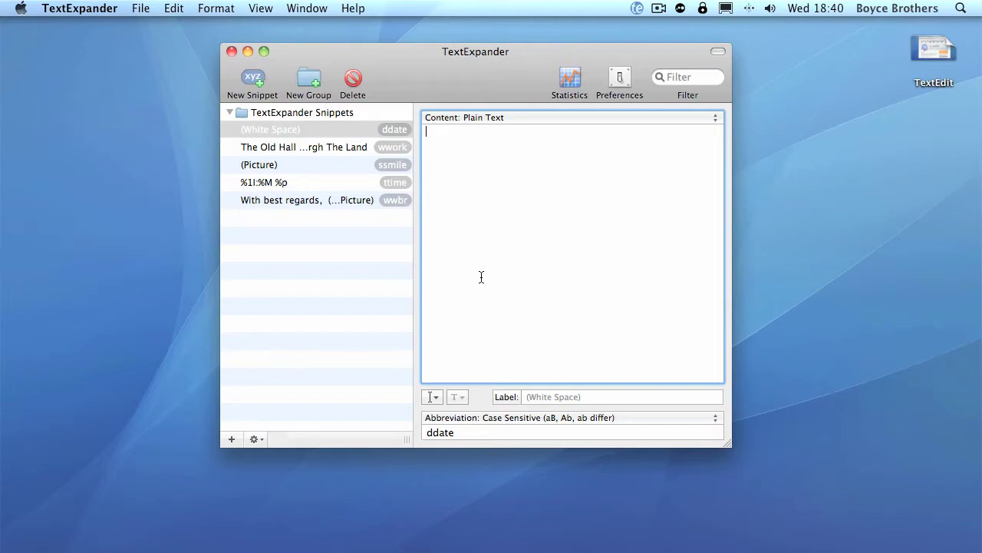
left_click(434, 396)
mouse_move(476, 417)
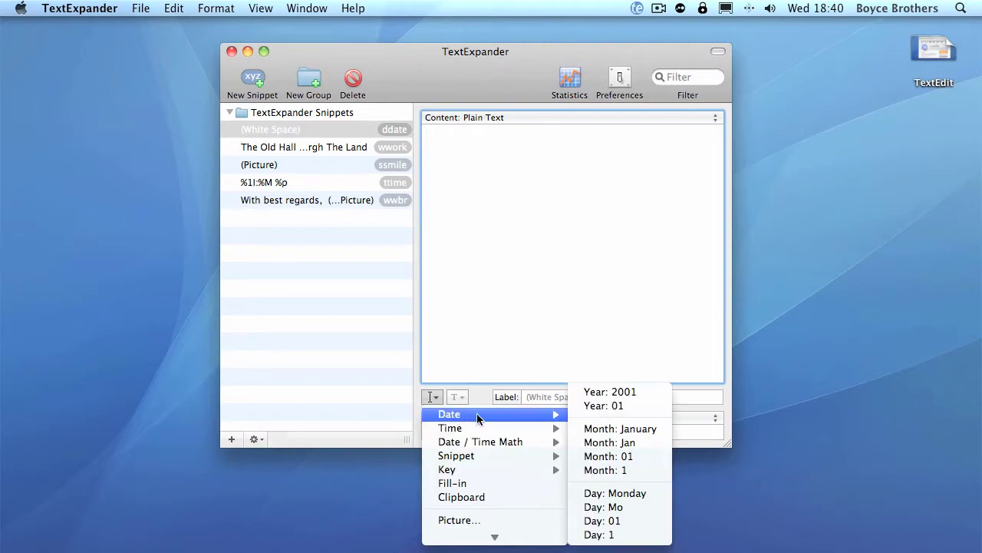
left_click(636, 494)
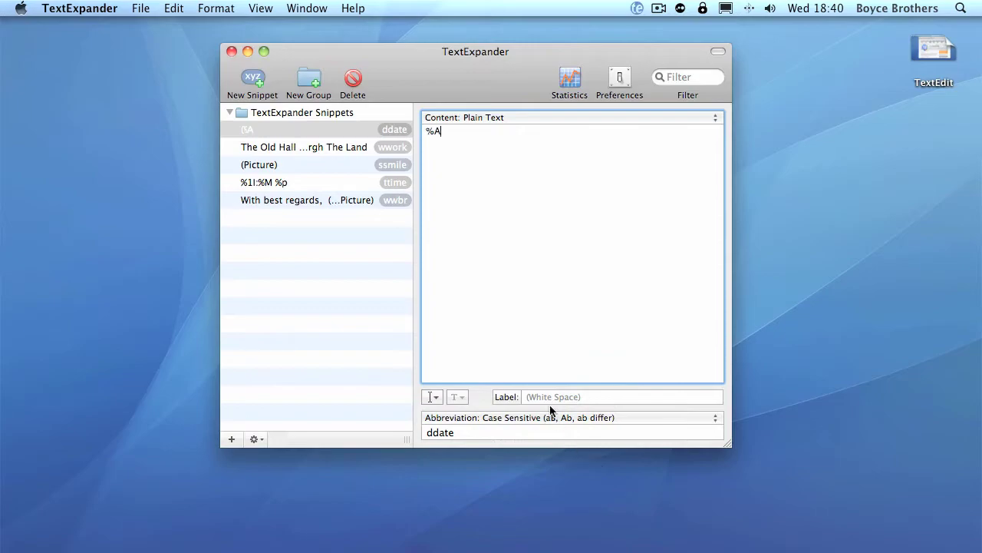
type("/")
left_click(436, 397)
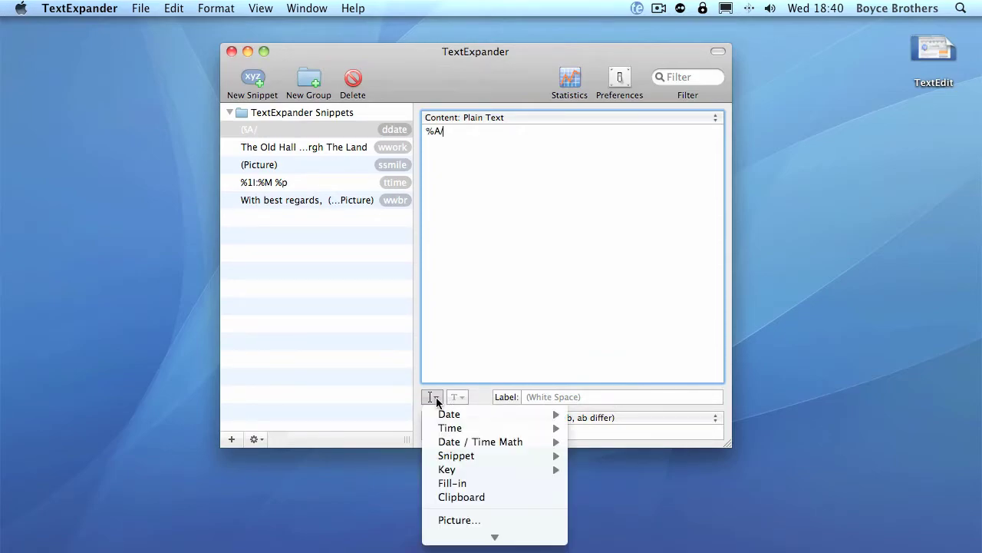
mouse_move(471, 414)
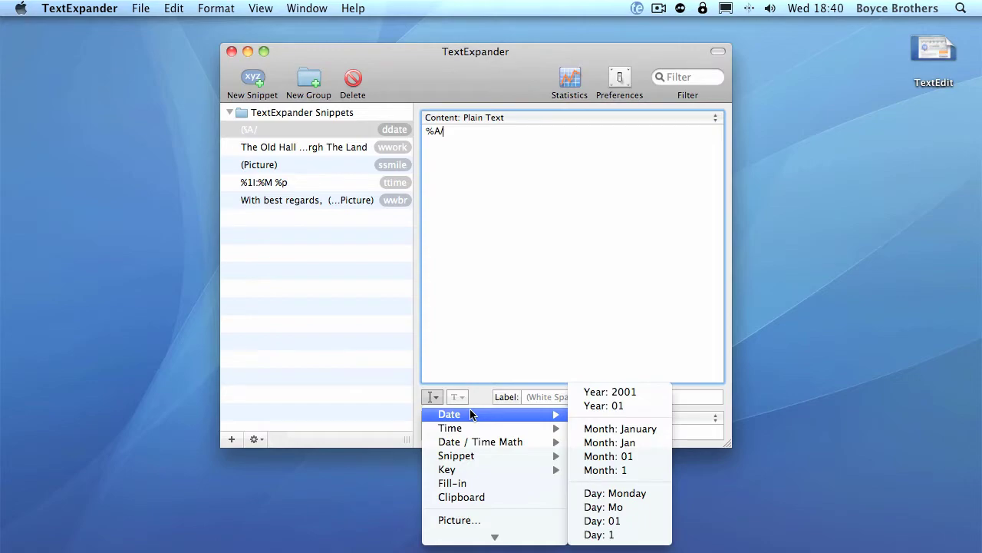
left_click(636, 431)
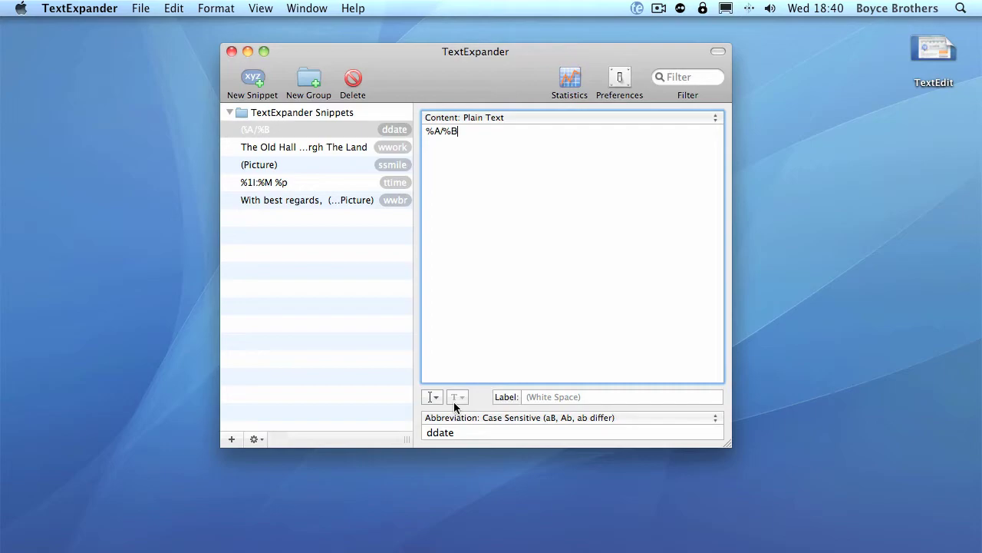
type("/")
- Append the Year: 2001 code so ddate reads %A/%B/%Y, and commit the edit
left_click(433, 397)
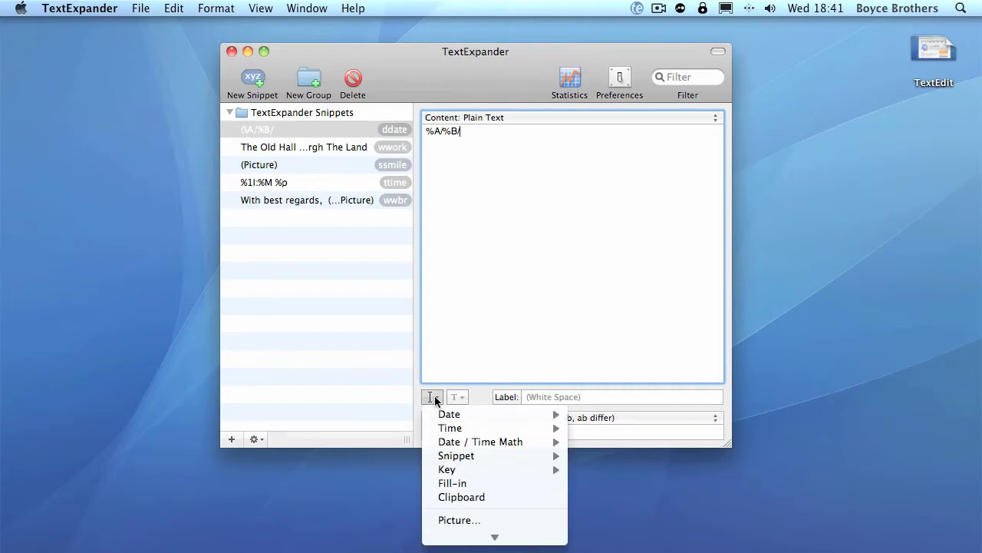
mouse_move(499, 413)
left_click(612, 393)
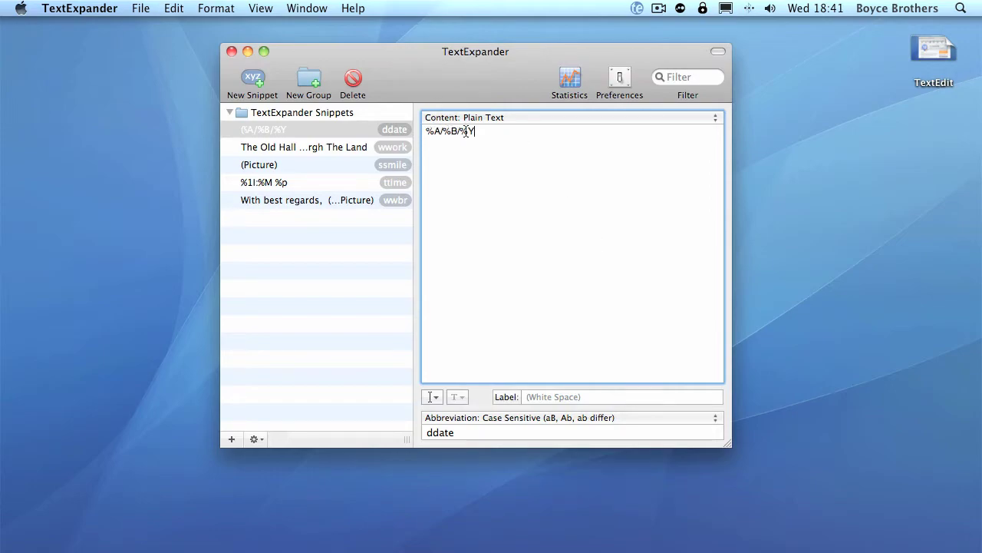
left_click(300, 148)
left_click(295, 130)
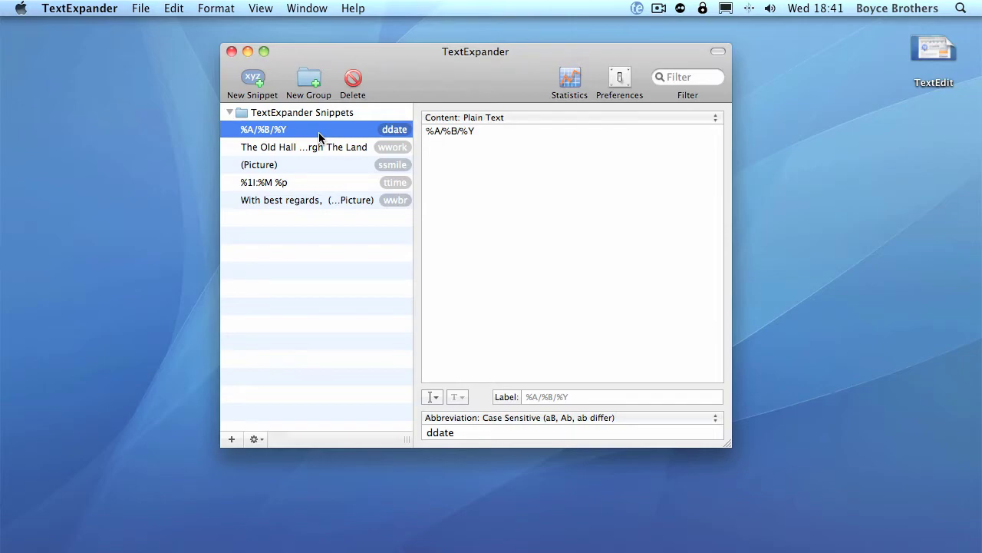
key("super+Tab")
- Test ddate, then replace both slashes with spaces so it reads %A %B %Y
type("ddate")
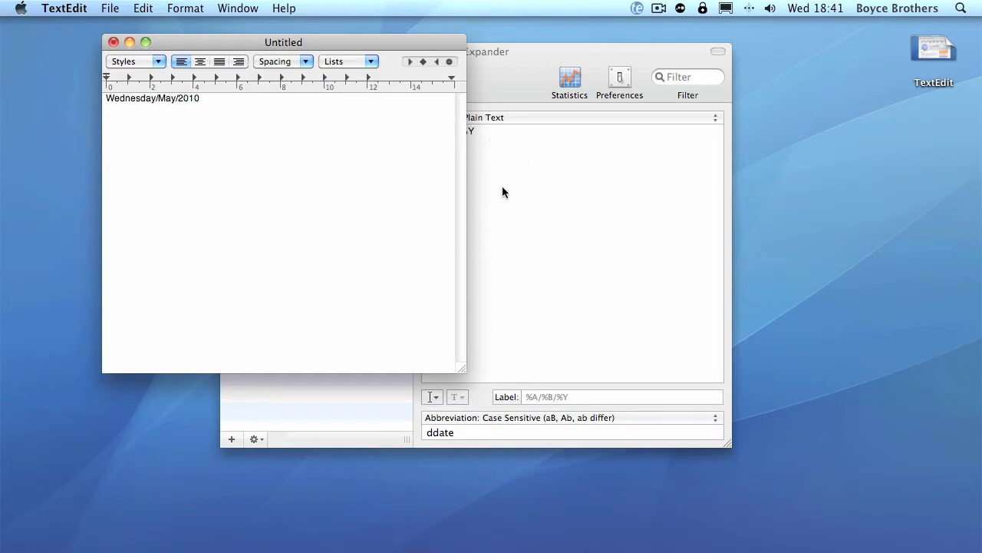
left_click(540, 180)
left_click(443, 132)
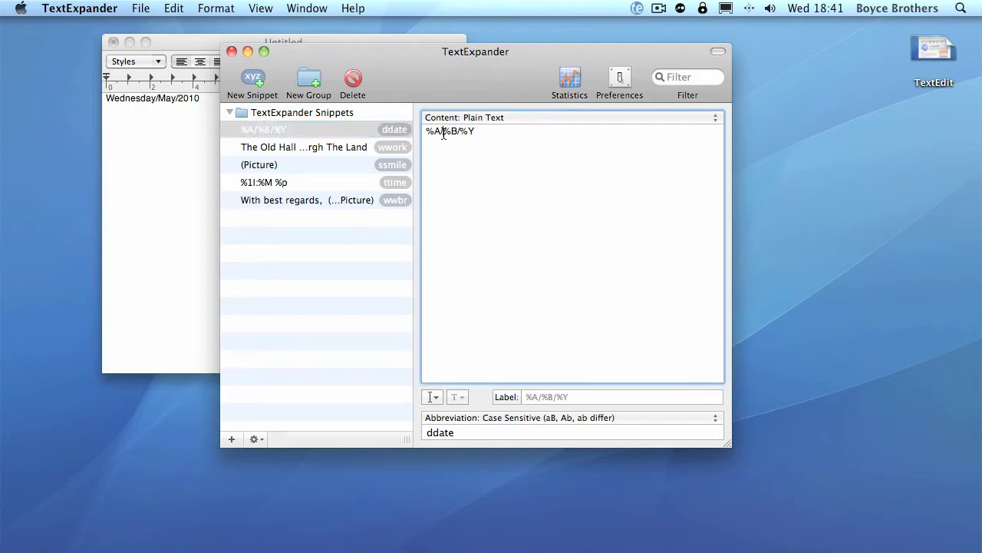
key("BackSpace")
left_click(462, 132)
key("BackSpace")
left_click(336, 150)
- Replace the Wednesday/May/2010 line in TextEdit by retyping the date abbreviation
left_click(199, 96)
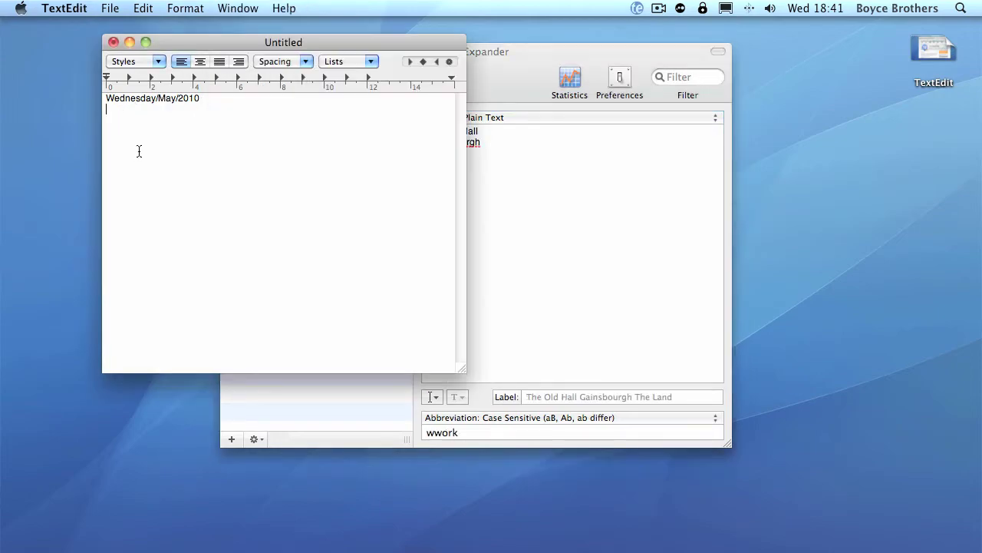
left_click_drag(226, 102, 92, 99)
type("ddt")
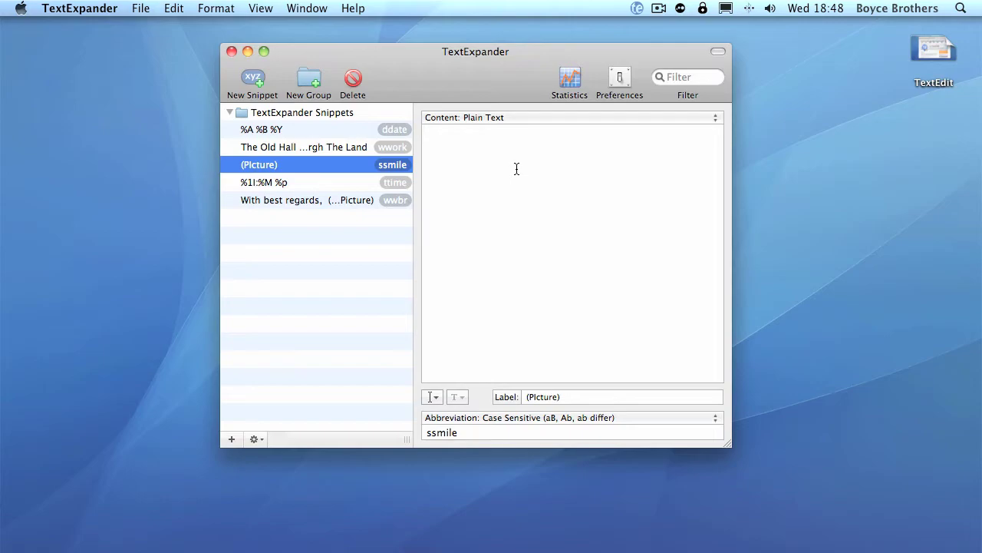
- Delete the (Picture) ssmile snippet and confirm its removal
left_click(351, 92)
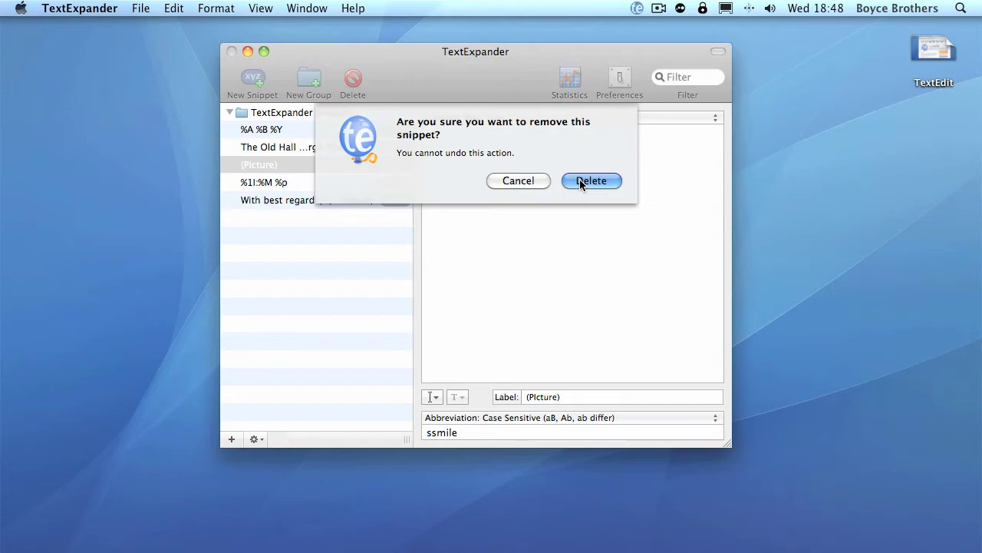
left_click(591, 181)
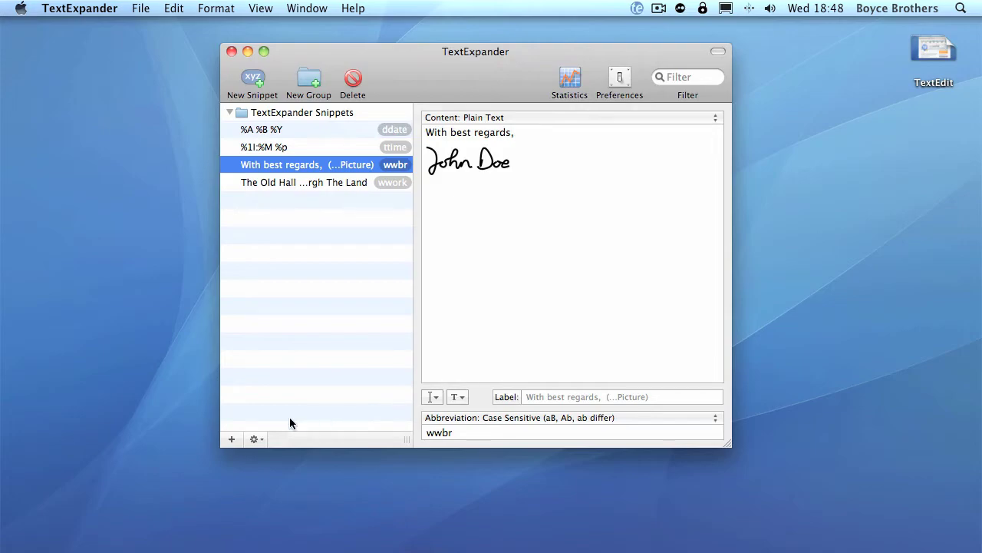
left_click(233, 440)
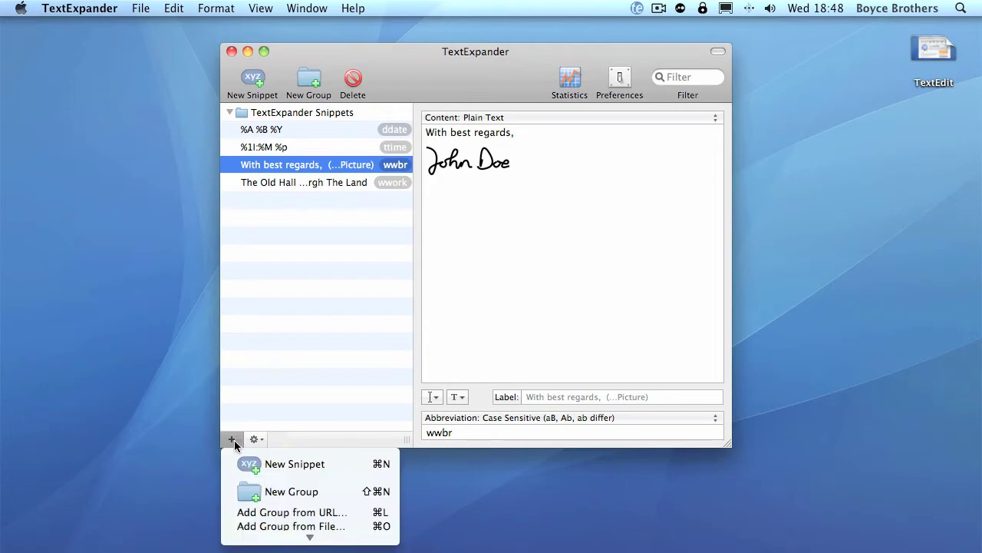
- Create a Formatted Text, Pictures snippet labelled 'Cat Logo' with abbreviation ccat
left_click(319, 468)
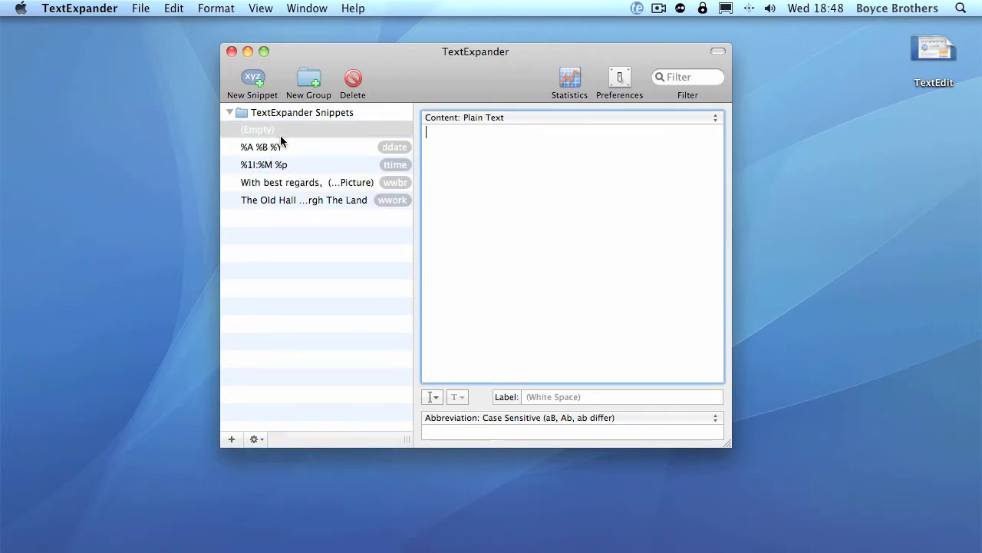
left_click(494, 117)
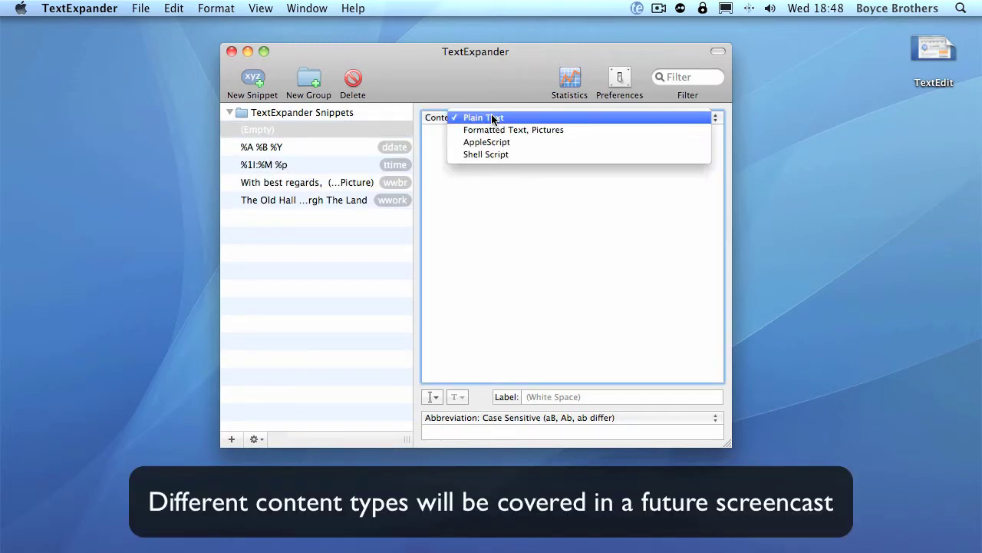
left_click(524, 131)
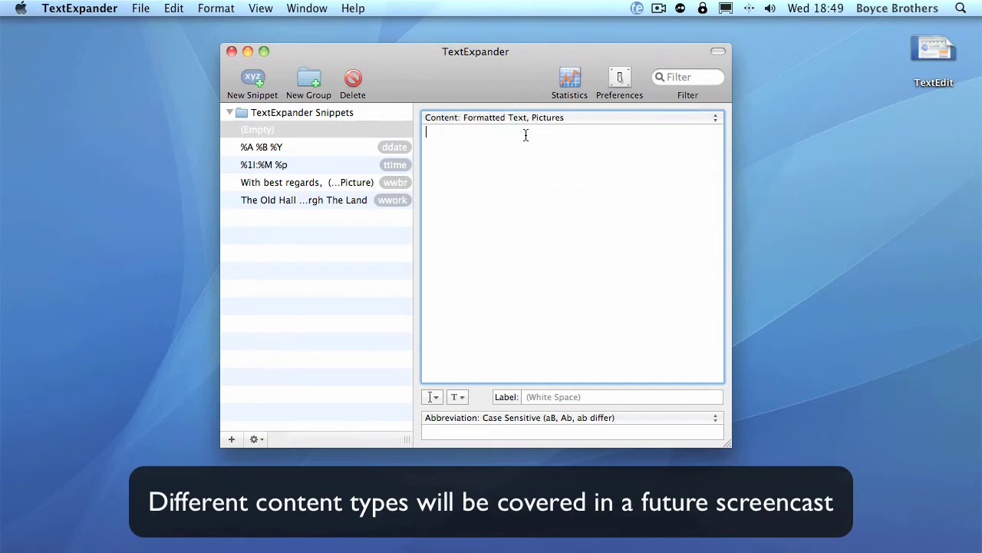
left_click(543, 396)
type("C")
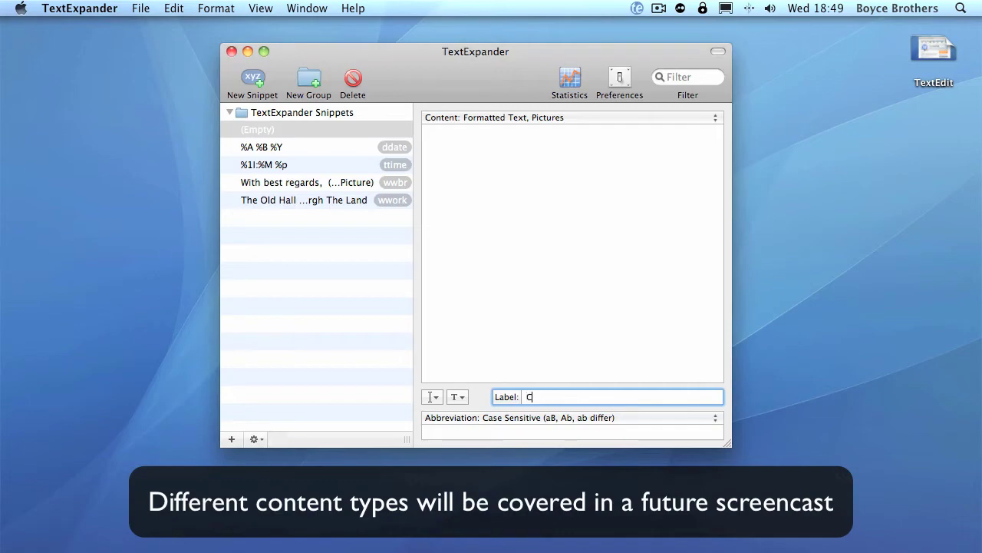
type("at Logo")
left_click(518, 428)
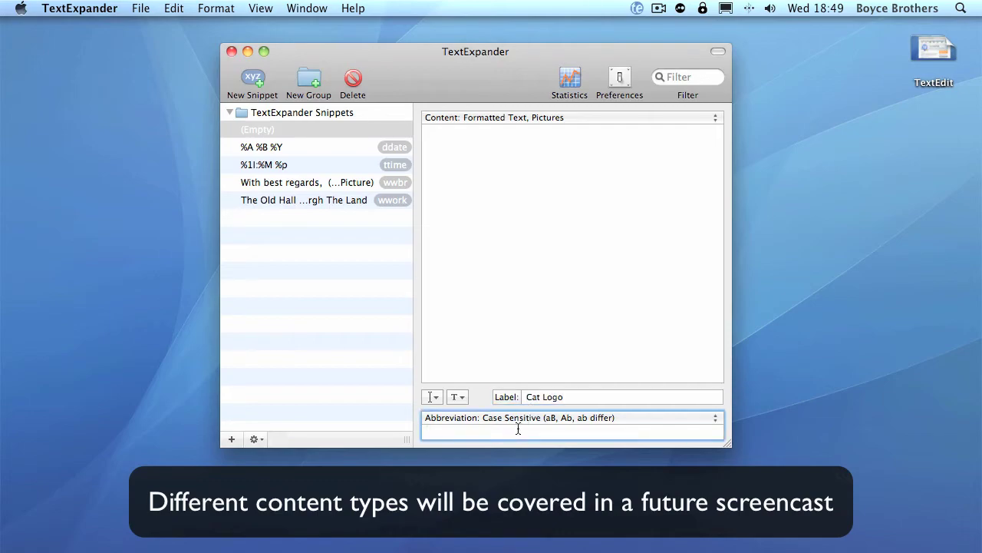
type("ccat")
- Drag the 1.png cat icon from the Icons folder into Cat Logo's content, then minimize Icons
key("super+Tab")
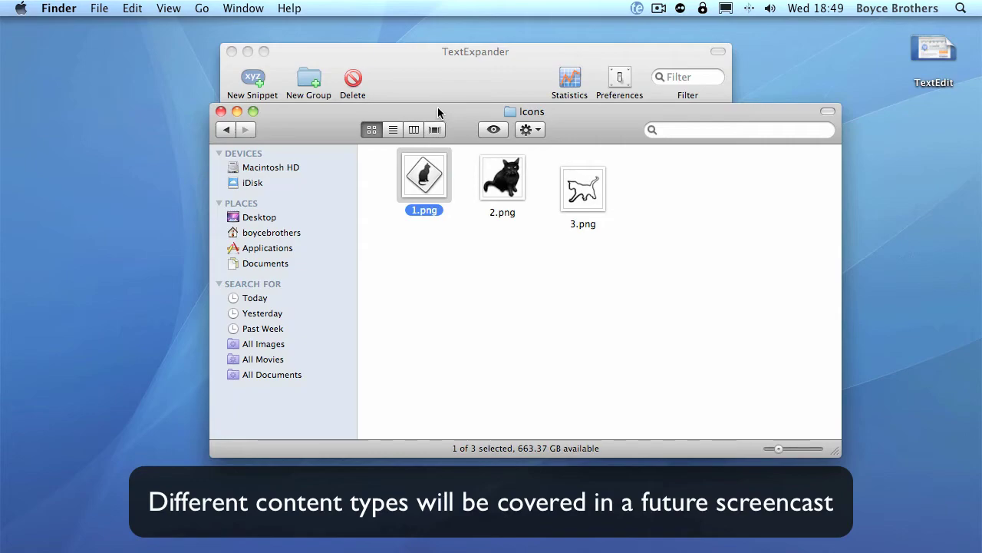
left_click_drag(438, 107, 420, 189)
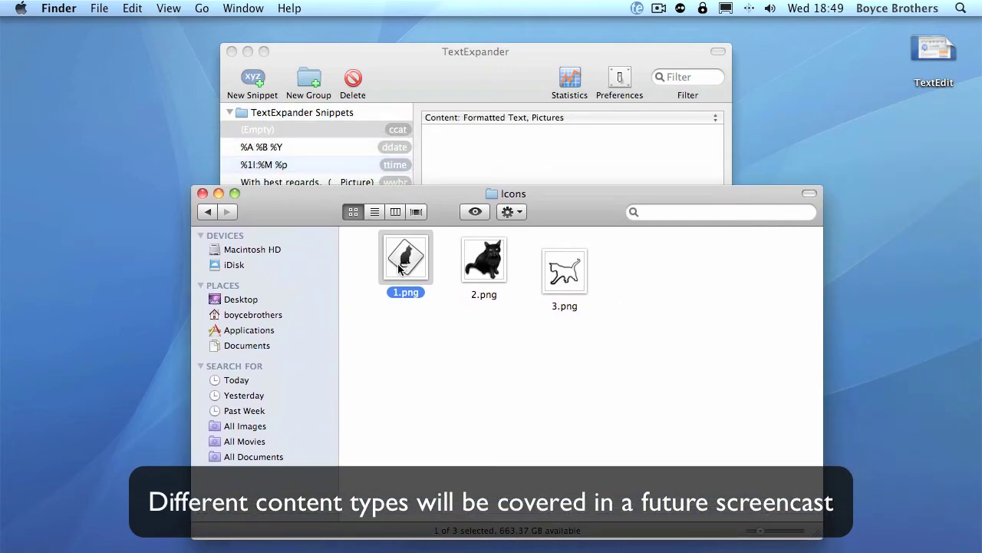
left_click_drag(407, 261, 492, 164)
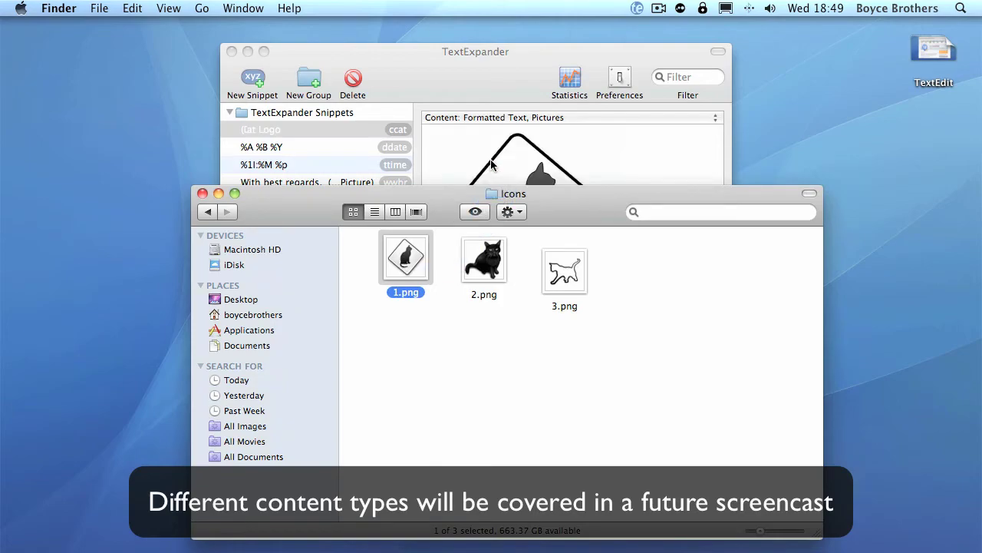
left_click(219, 194)
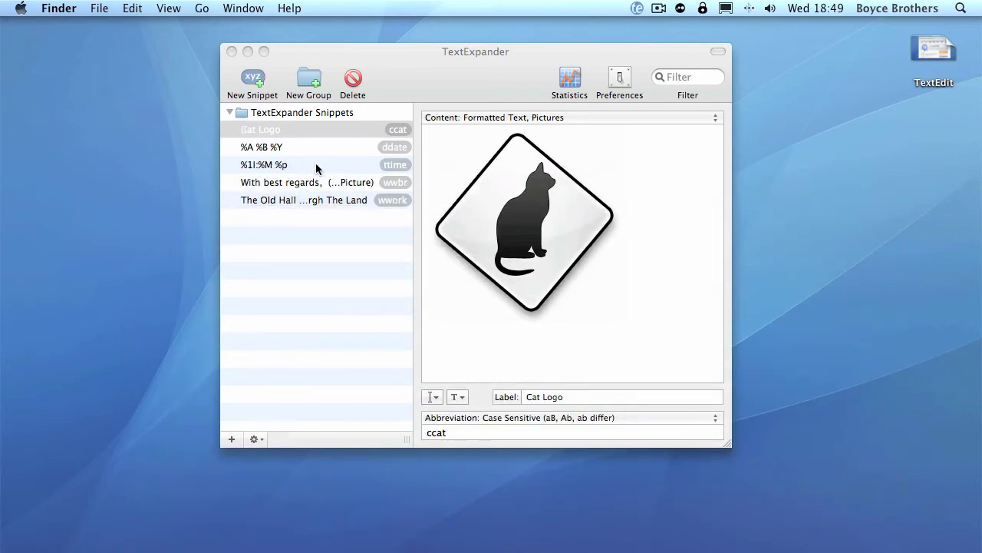
- Type ccat in a new TextEdit document to expand the cat logo picture
key("super+Tab")
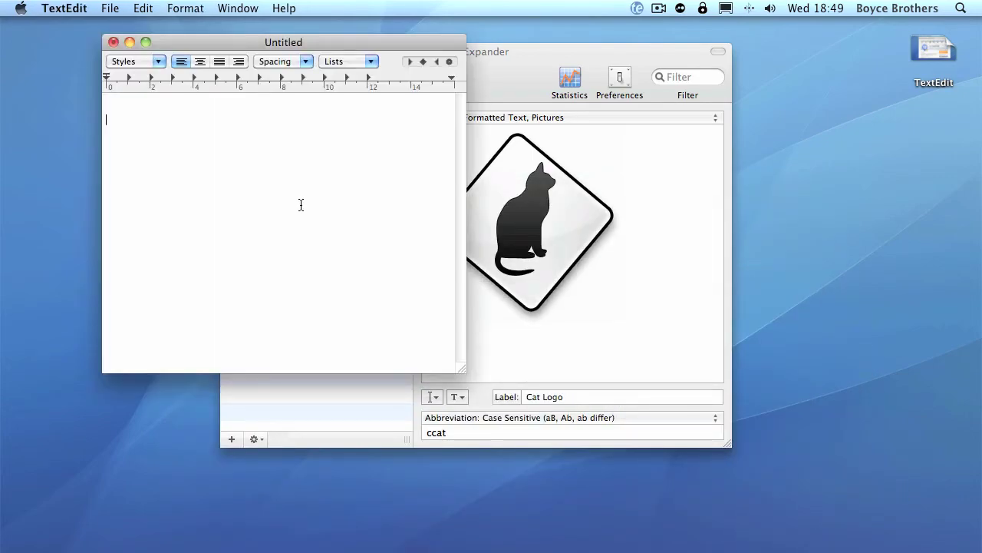
type("ccat")
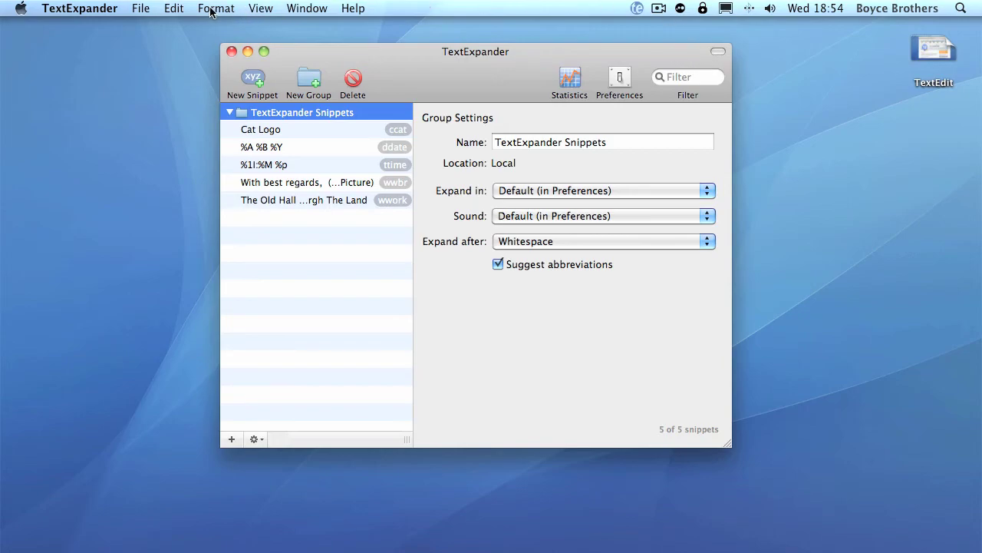
- Add the predefined HTML Snippets group from the File menu
left_click(148, 9)
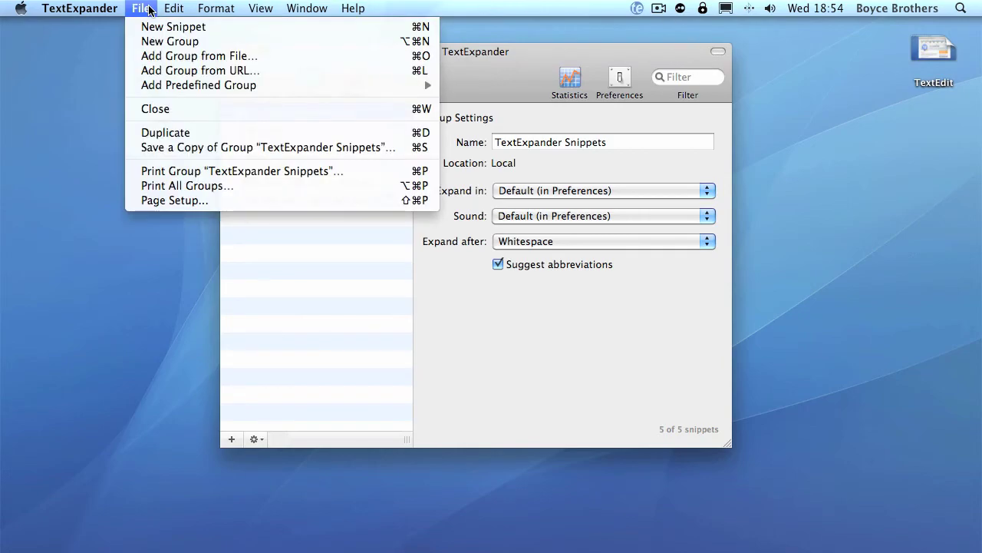
mouse_move(216, 86)
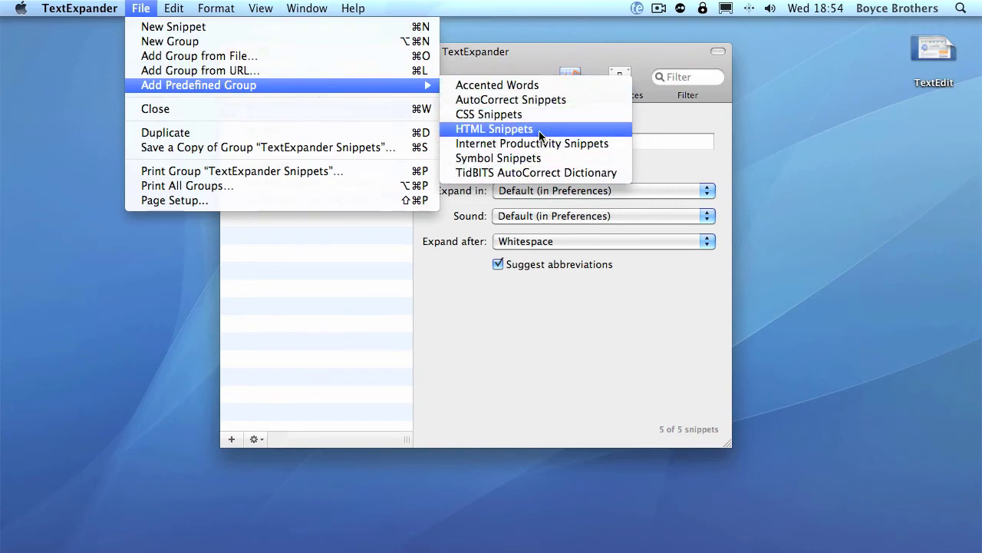
left_click(495, 130)
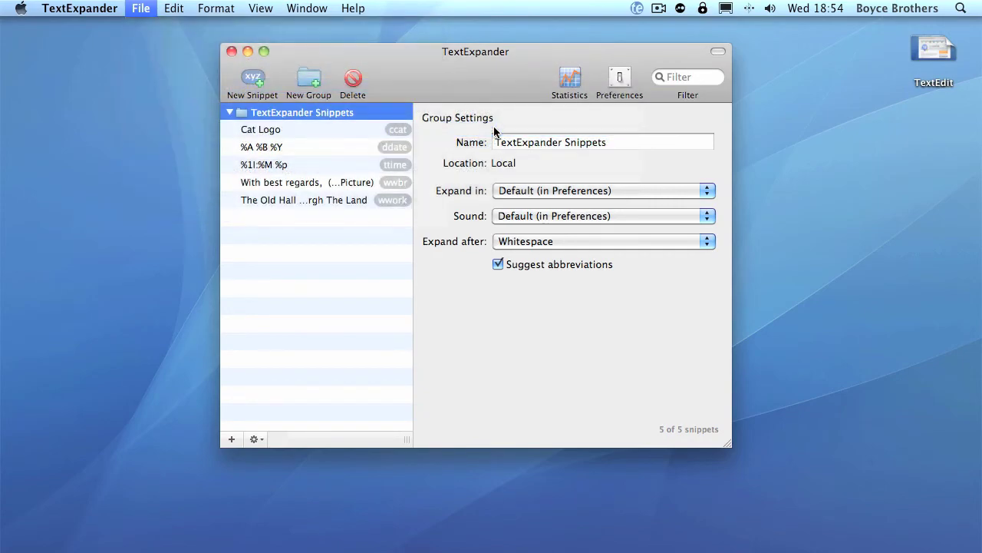
- Expand the HTML group and widen the list so abbreviations like ,a and ,body show
left_click(282, 259)
left_click(228, 219)
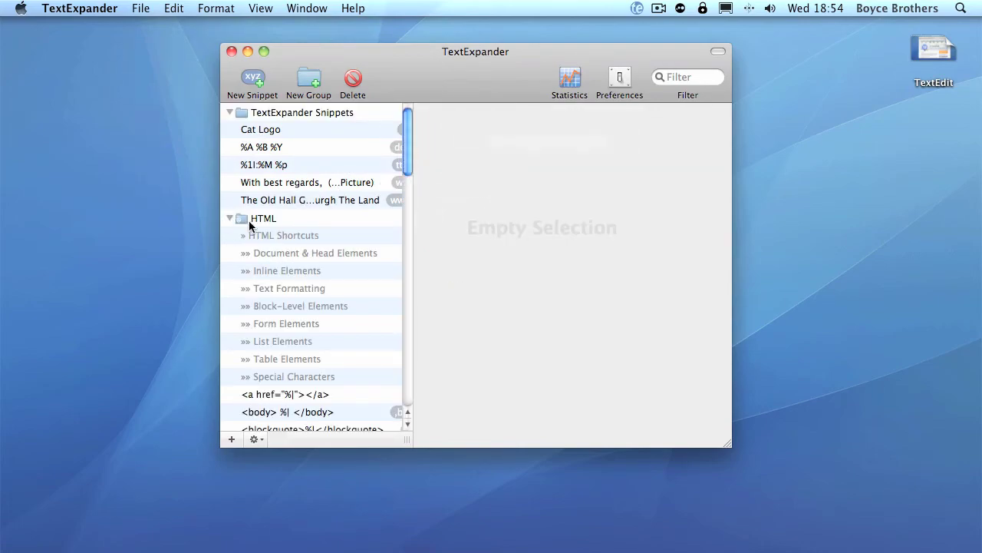
scroll(288, 230, "down", 10)
scroll(290, 234, "down", 3)
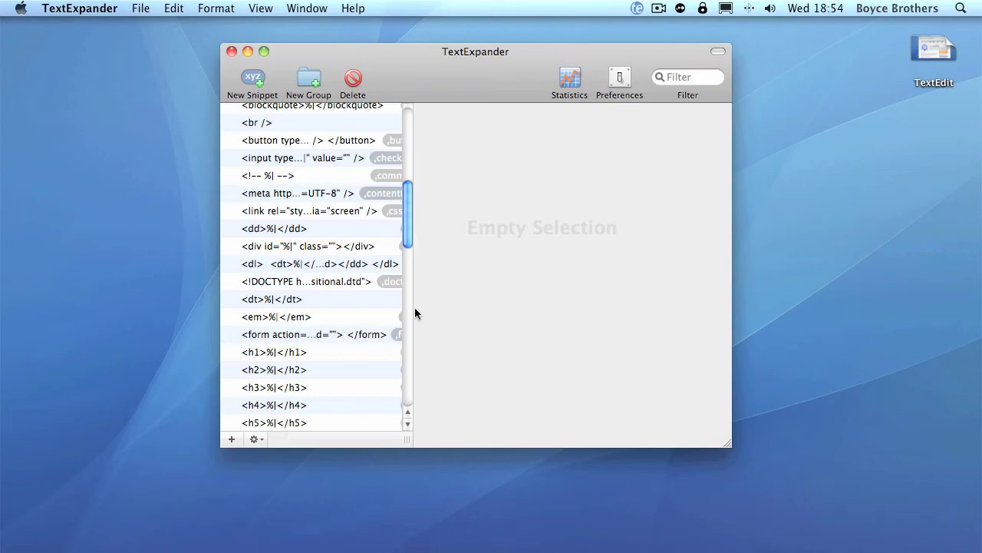
left_click_drag(413, 307, 470, 310)
scroll(433, 167, "up", 4)
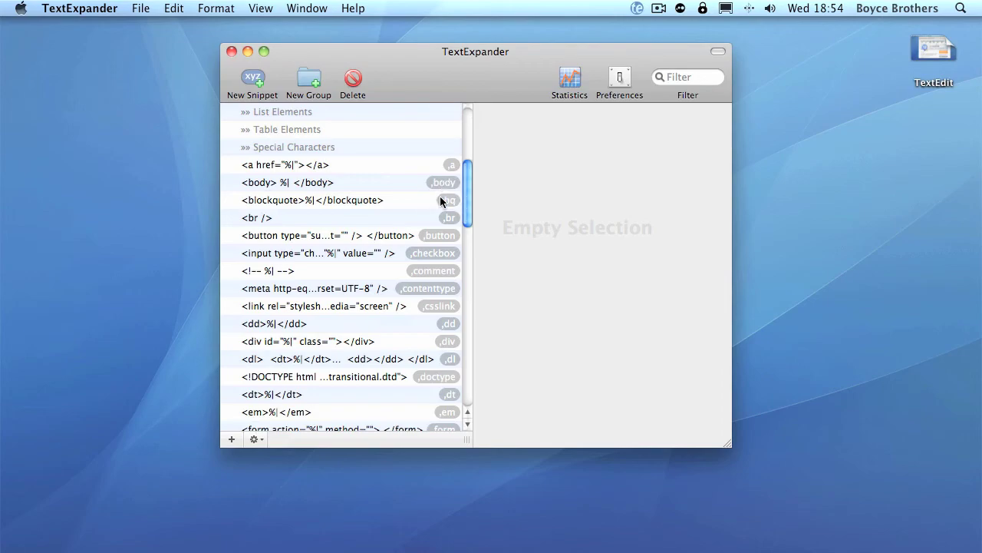
- Show the File menu's Add Predefined Group submenu listing available snippet groups
left_click(174, 8)
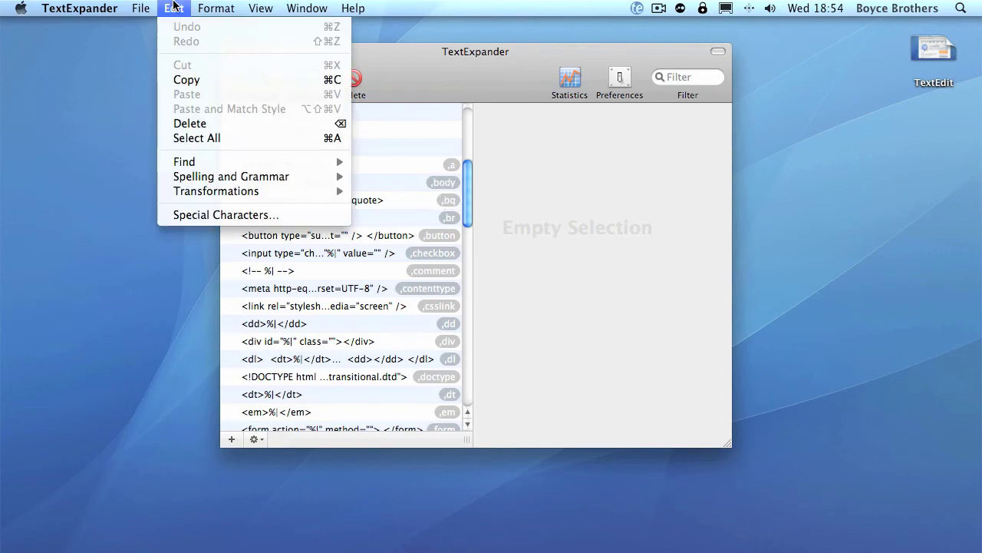
mouse_move(140, 8)
mouse_move(253, 85)
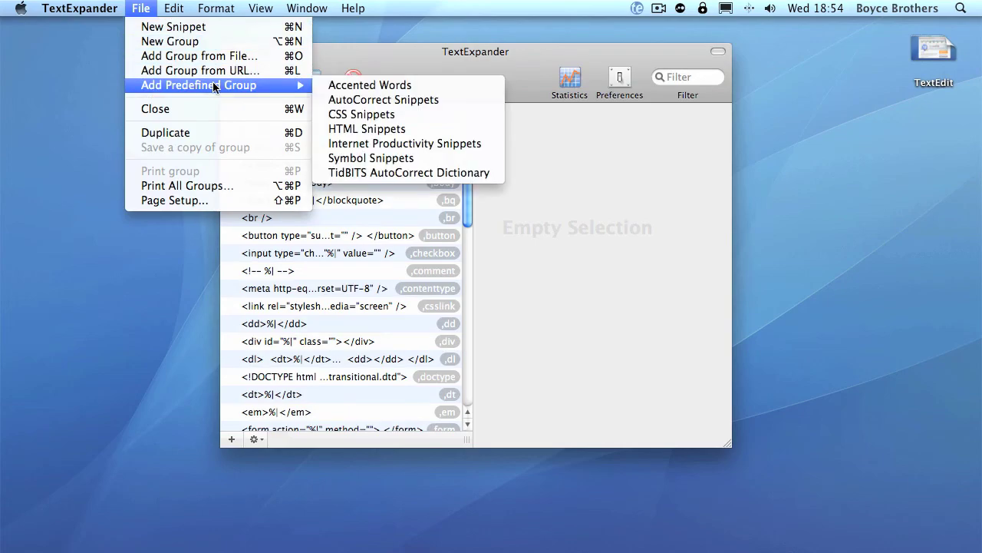